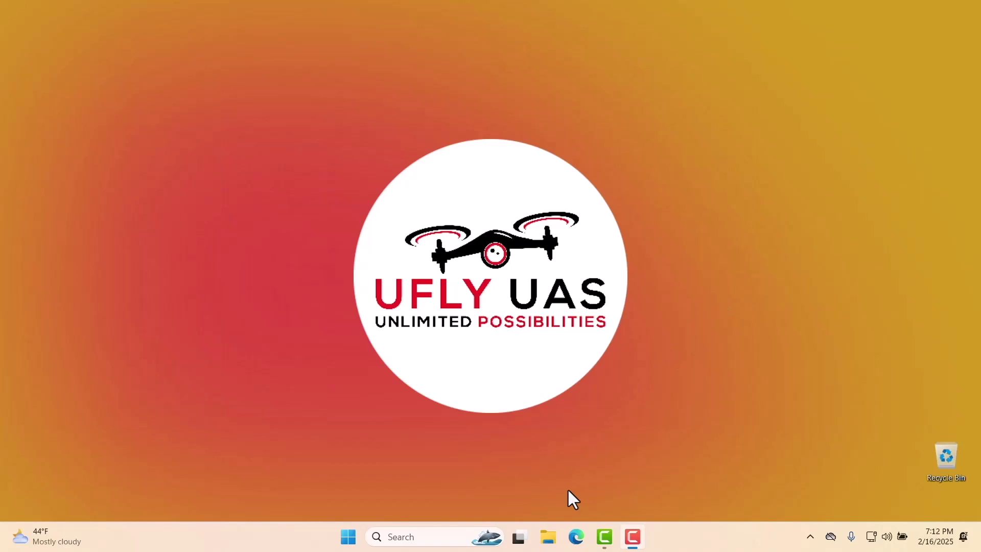
- Open drone-hacks.com in Microsoft Edge
{"action": "left_click", "coordinate": [576, 536]}
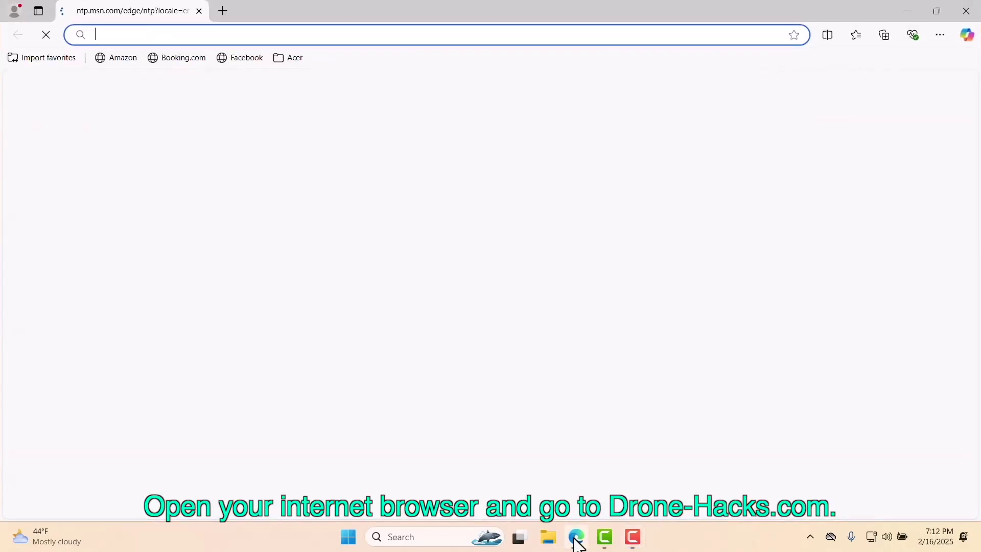
{"action": "type", "text": "drone"}
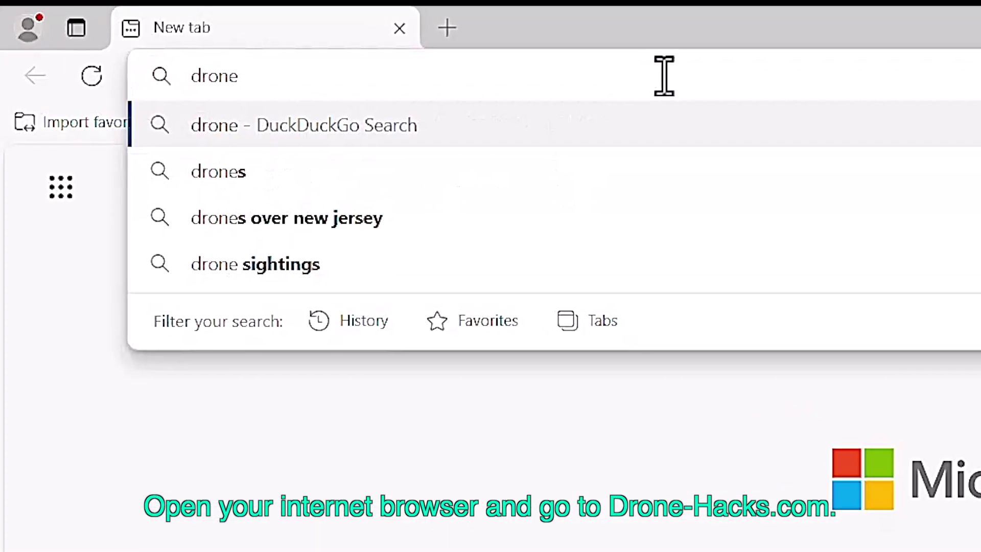
{"action": "type", "text": "-hacks.com"}
{"action": "key", "text": "Return"}
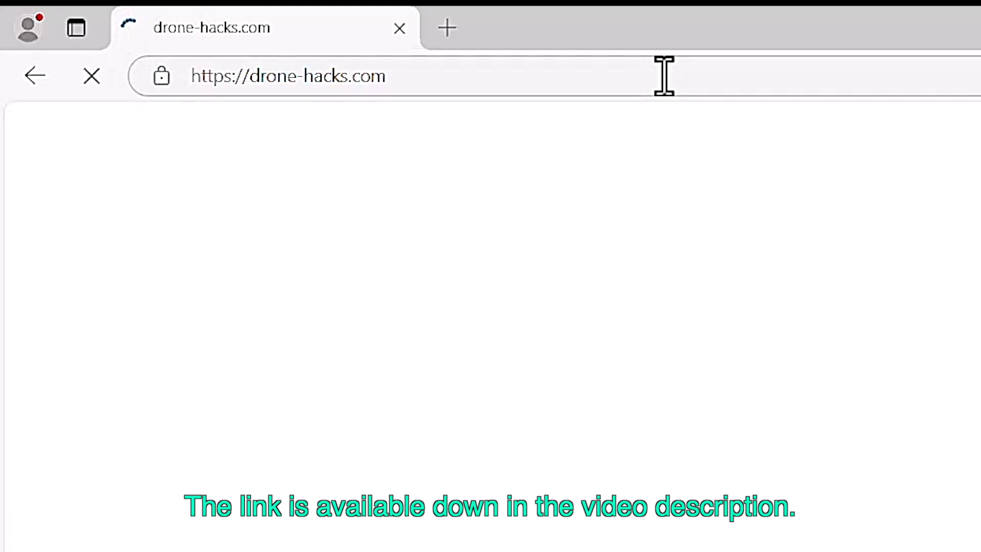
- Dismiss the cookie notice and download the Drone-Hacks_2.0.7_x64_en-US.msi installer from the free download page
{"action": "left_click", "coordinate": [701, 416]}
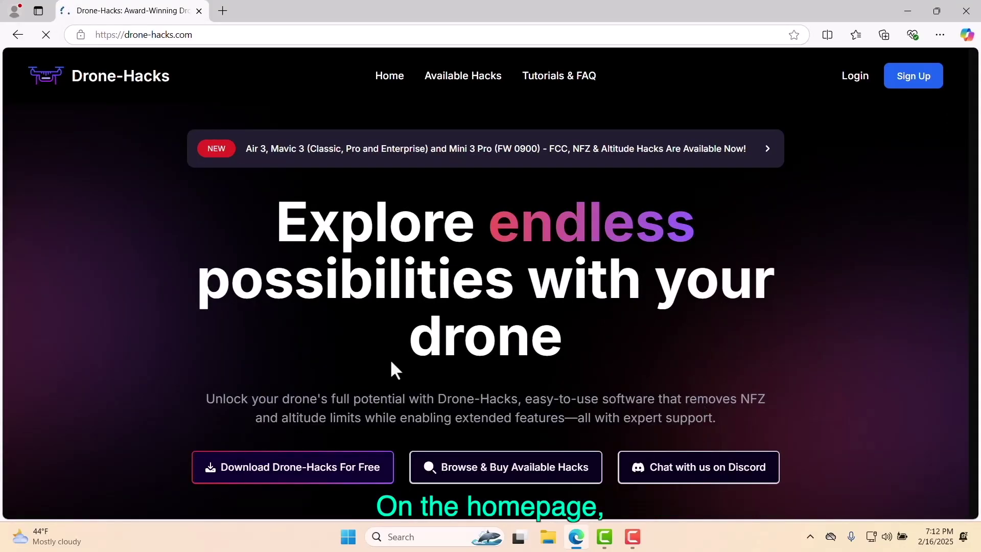
{"action": "left_click", "coordinate": [301, 479]}
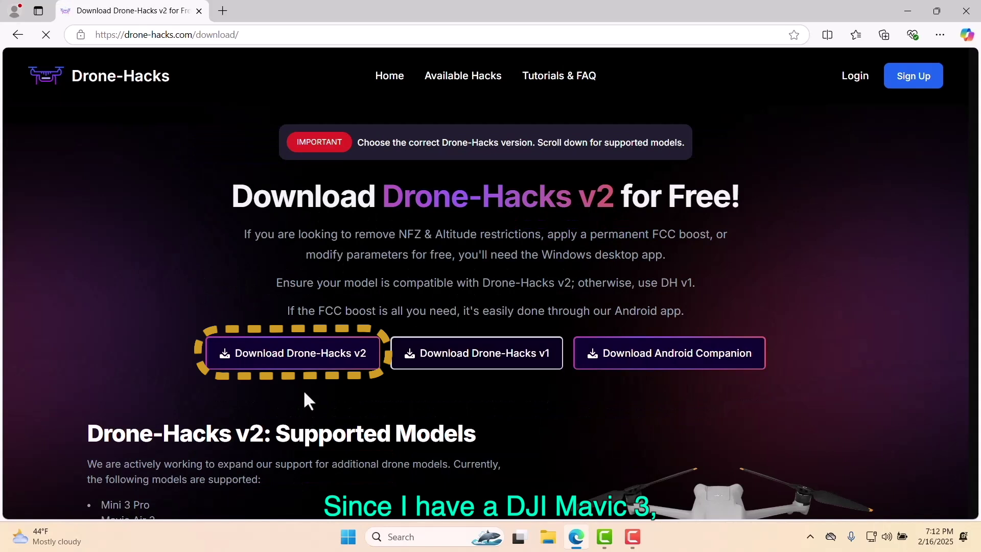
{"action": "left_click", "coordinate": [299, 359]}
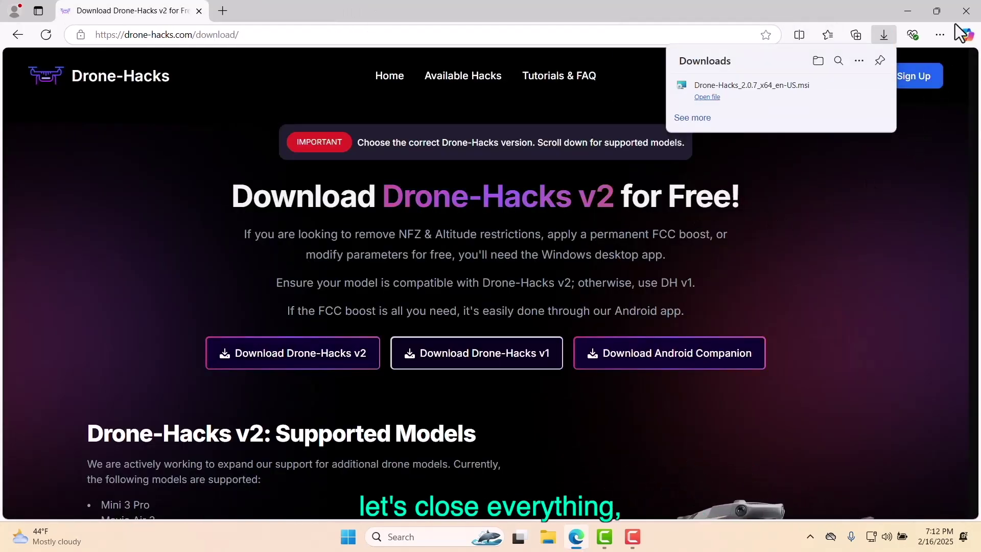
- Close Edge and launch the Drone-Hacks installer from the Downloads folder in File Explorer
{"action": "left_click", "coordinate": [966, 12]}
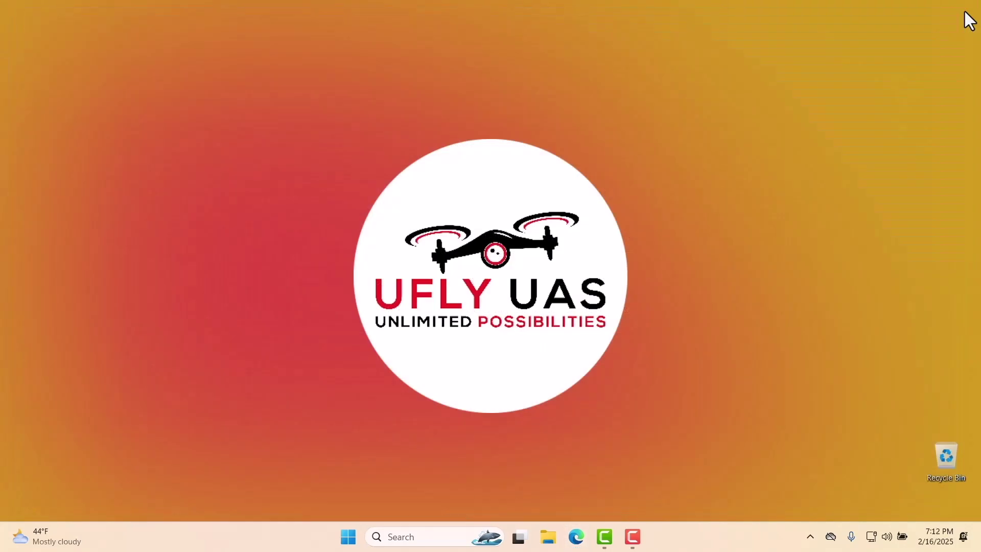
{"action": "left_click", "coordinate": [549, 538]}
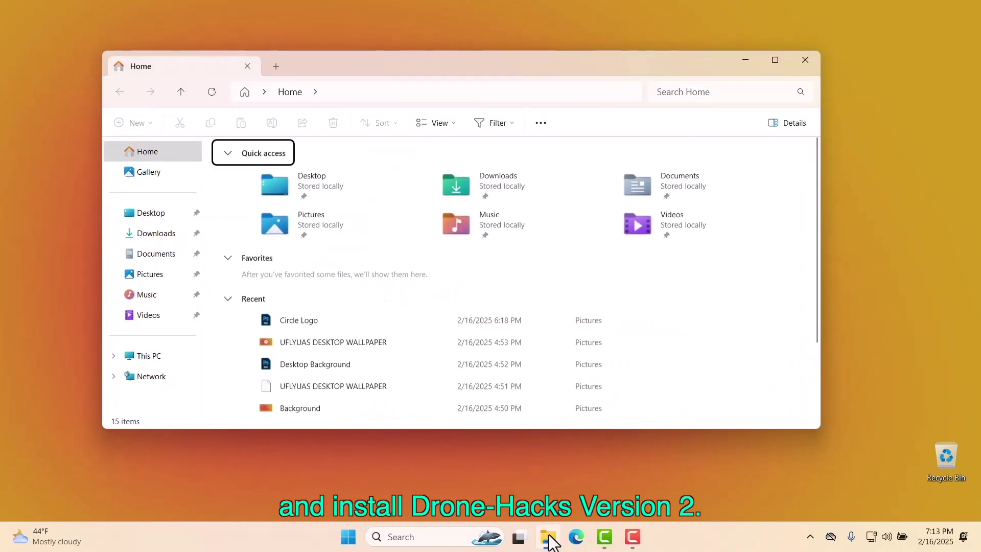
{"action": "left_click", "coordinate": [156, 235]}
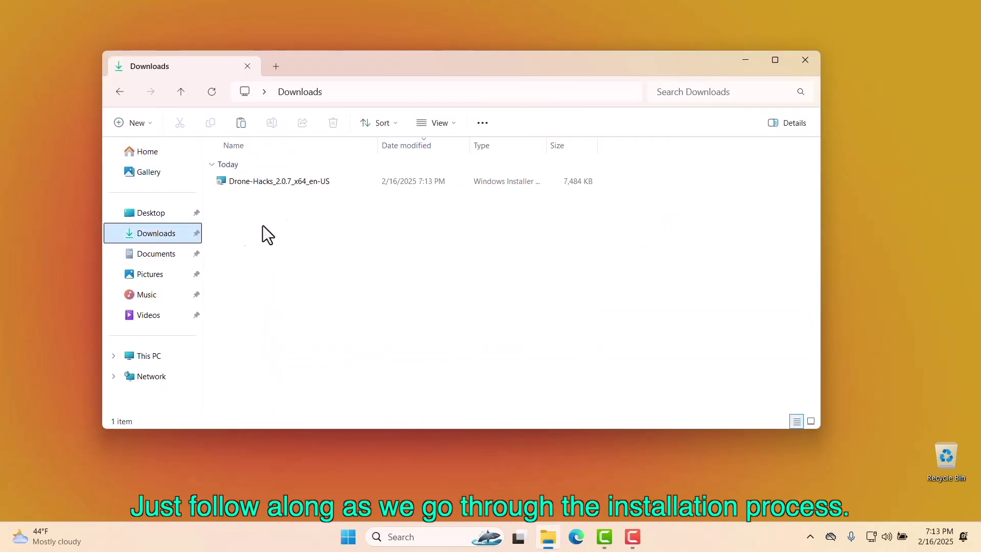
{"action": "left_click", "coordinate": [284, 182]}
{"action": "right_click", "coordinate": [284, 182]}
{"action": "left_click", "coordinate": [319, 233]}
- Go through the setup wizard with the default install folder and install Drone-Hacks
{"action": "left_click", "coordinate": [804, 60]}
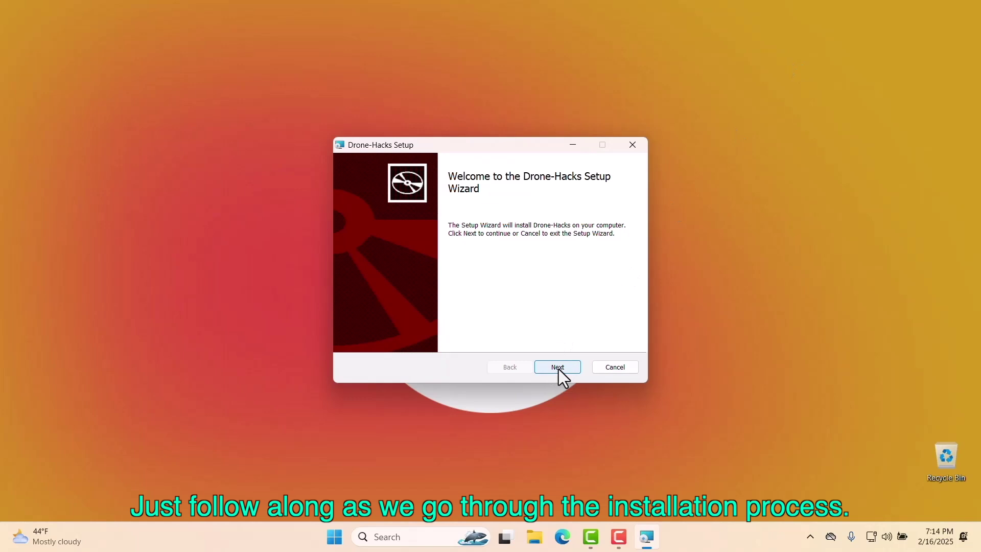
{"action": "left_click", "coordinate": [558, 367]}
{"action": "left_click", "coordinate": [558, 367]}
{"action": "left_click", "coordinate": [554, 367]}
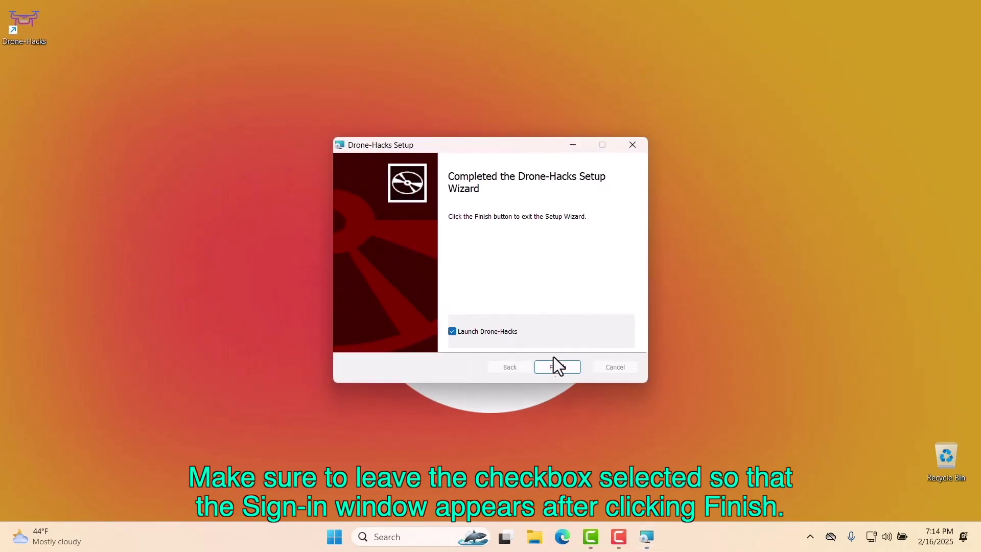
- Finish setup to launch Drone-Hacks, then submit the account e-mail and password in the sign-in form
{"action": "left_click", "coordinate": [558, 367]}
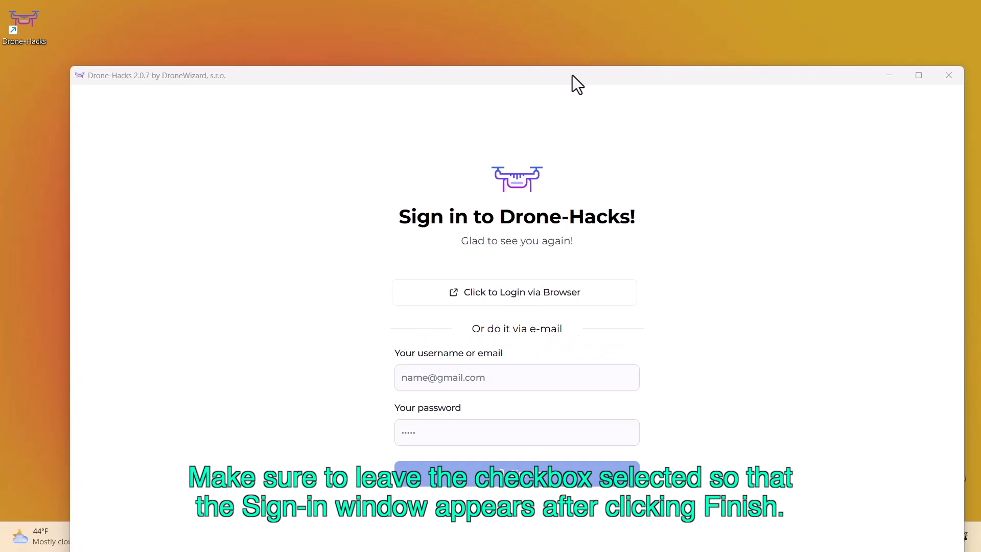
{"action": "left_click_drag", "start_coordinate": [570, 71], "coordinate": [552, 11]}
{"action": "key", "text": "BackSpace"}
{"action": "key", "text": "BackSpace"}
{"action": "key", "text": "BackSpace"}
{"action": "key", "text": "BackSpace"}
{"action": "key", "text": "BackSpace"}
{"action": "key", "text": "BackSpace"}
{"action": "key", "text": "BackSpace"}
{"action": "key", "text": "BackSpace"}
{"action": "key", "text": "BackSpace"}
{"action": "key", "text": "BackSpace"}
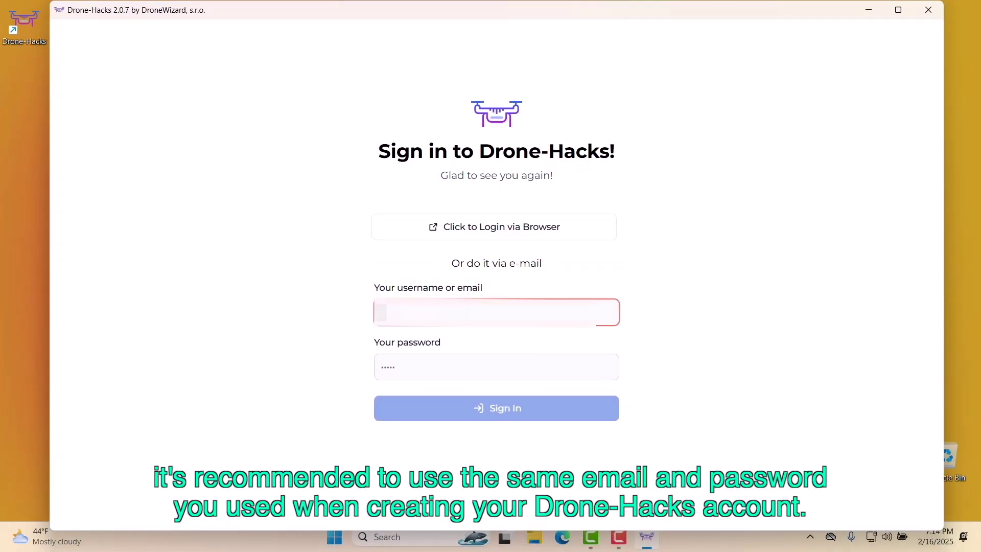
{"action": "type", "text": "user@gmail.com"}
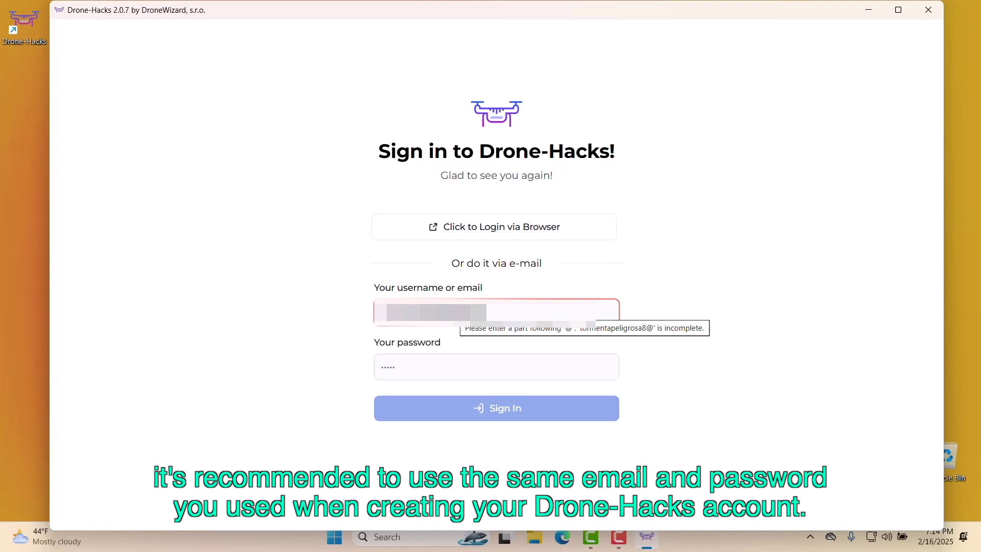
{"action": "key", "text": "Tab"}
{"action": "type", "text": "*"}
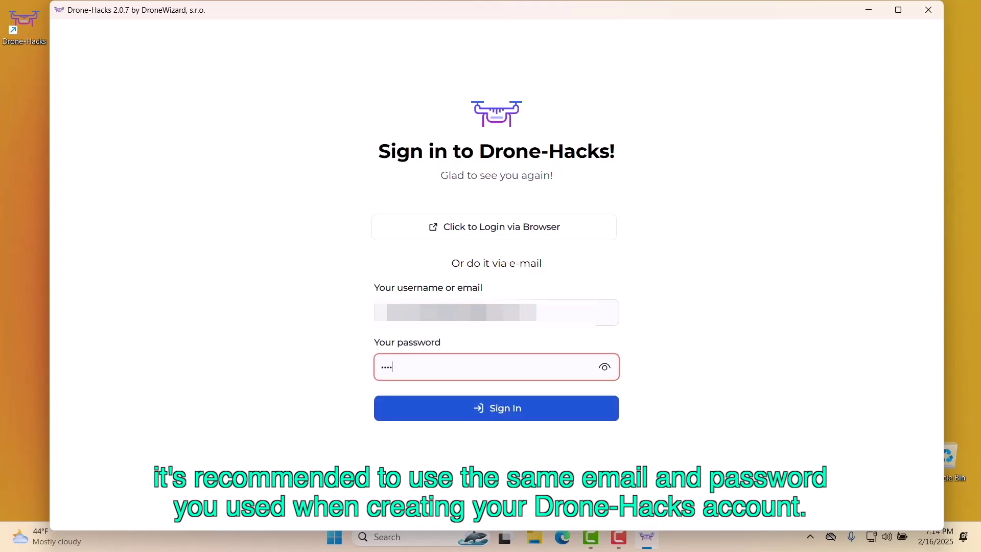
{"action": "type", "text": "****"}
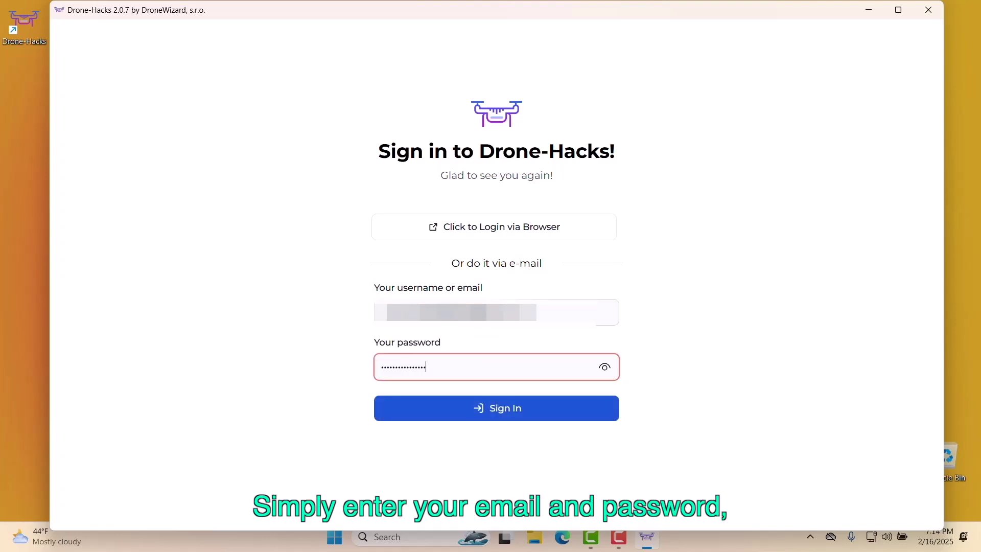
{"action": "type", "text": "****"}
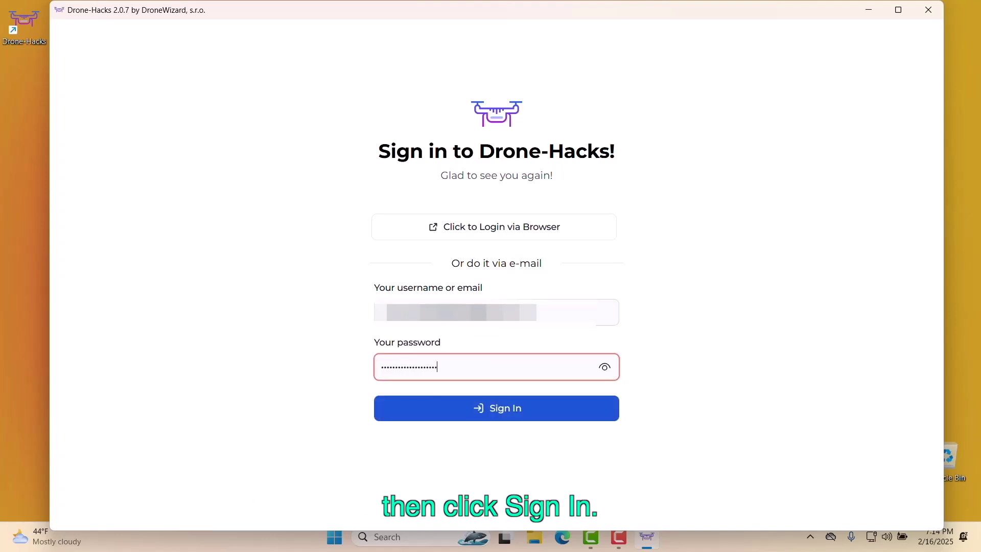
{"action": "left_click", "coordinate": [497, 415]}
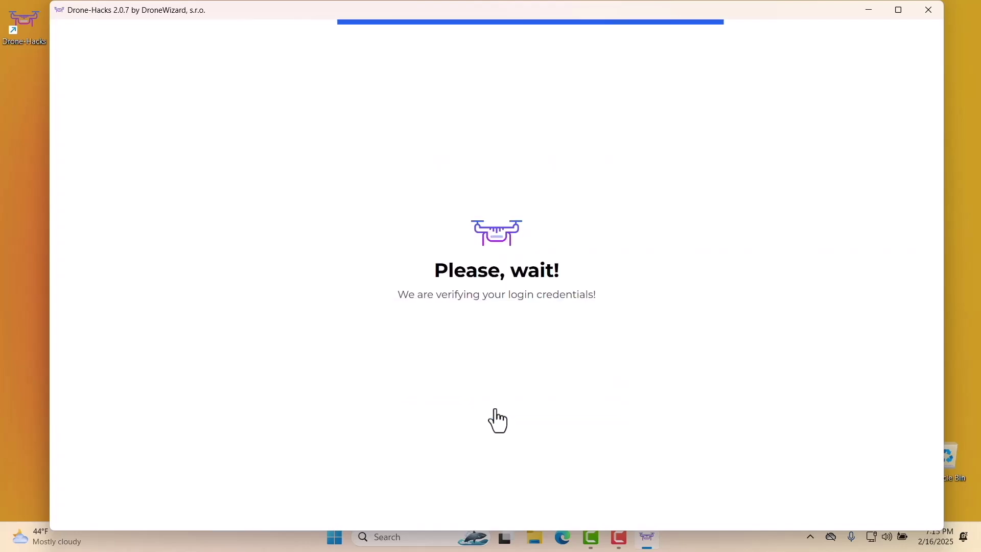
- Choose the Drone card and wait for the USB-connected Mavic 3 to show Healthy on firmware 20.00.1500 - ARB 6
{"action": "left_click", "coordinate": [497, 296]}
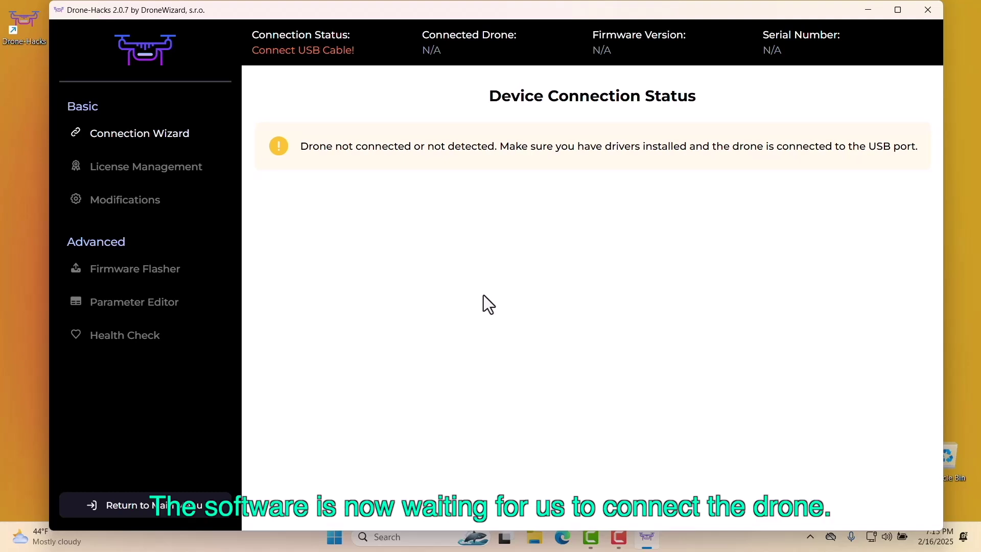
{"action": "left_click_drag", "start_coordinate": [252, 51], "coordinate": [361, 56]}
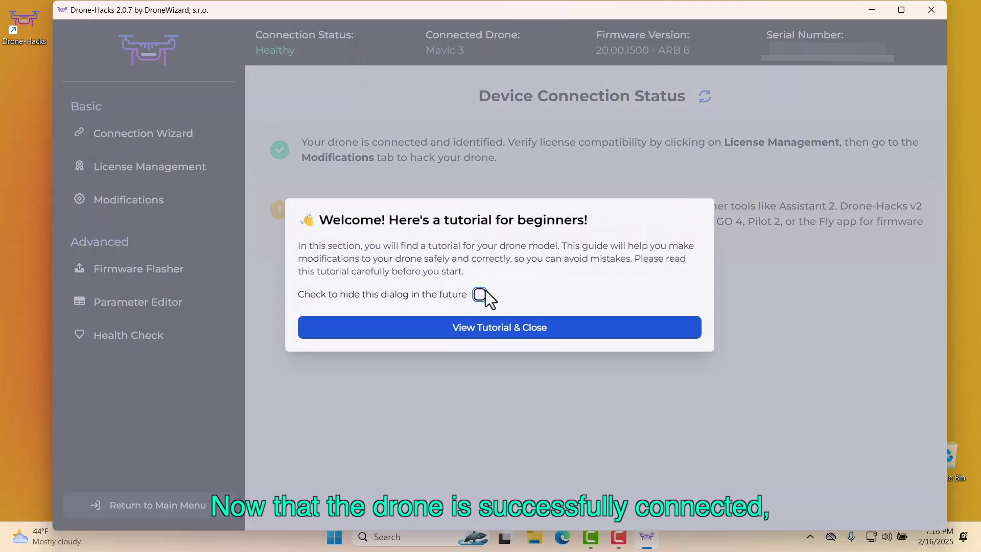
- Dismiss the tutorial dialog permanently, then apply Undo All Modifications on the Modifications page
{"action": "left_click", "coordinate": [480, 295]}
{"action": "left_click", "coordinate": [493, 331]}
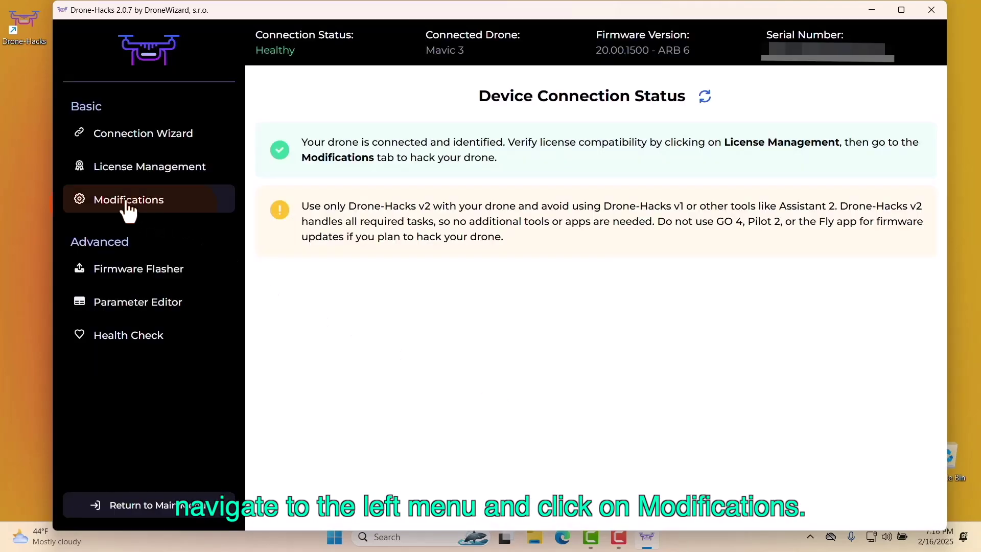
{"action": "left_click", "coordinate": [163, 205]}
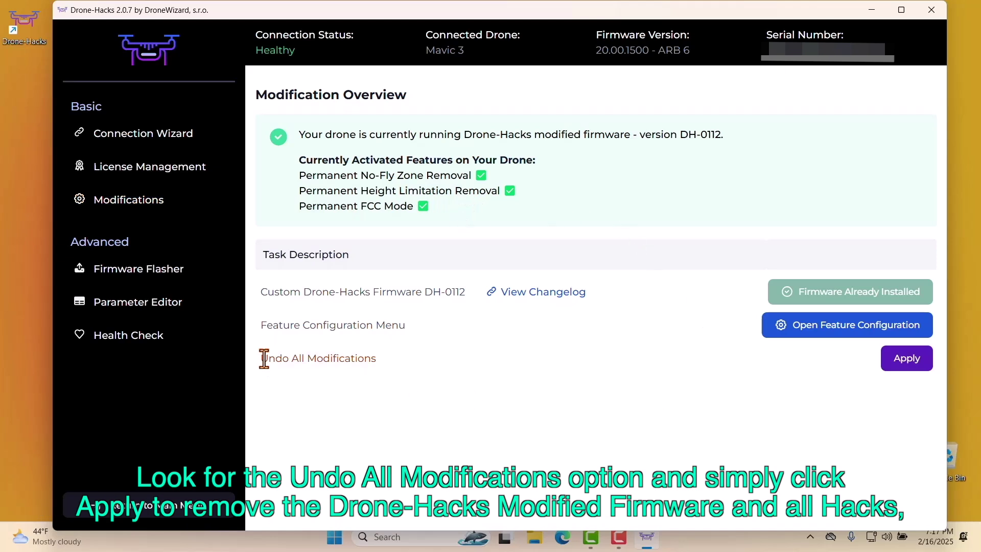
{"action": "left_click_drag", "start_coordinate": [260, 358], "coordinate": [379, 358]}
{"action": "left_click", "coordinate": [402, 369]}
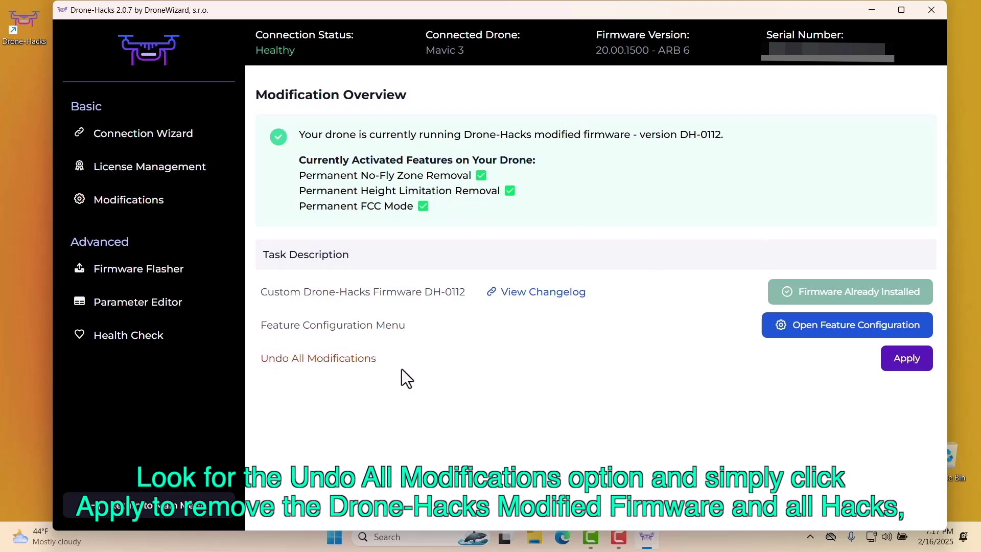
{"action": "left_click", "coordinate": [909, 367]}
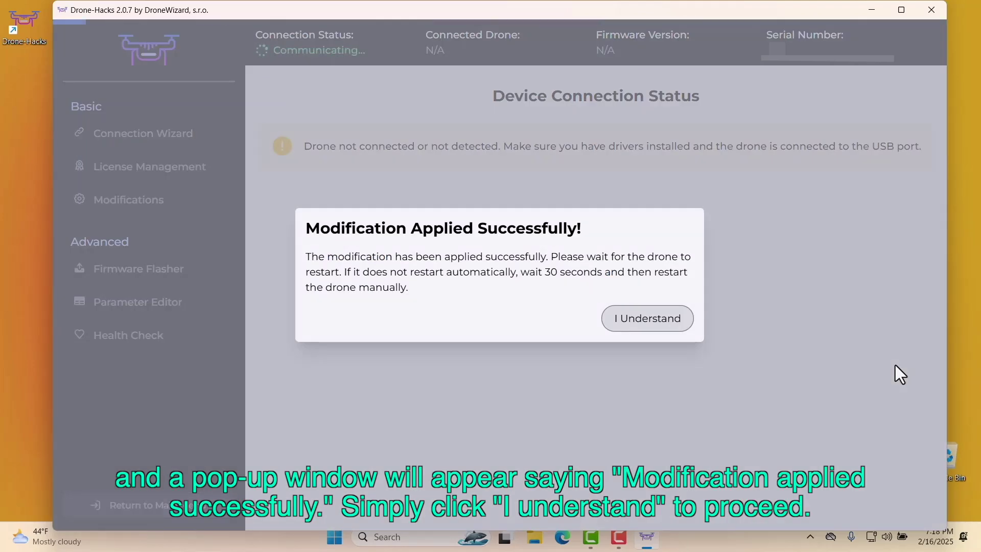
- Acknowledge the 'Modification Applied Successfully!' notice after the drone restarts
{"action": "left_click", "coordinate": [648, 322]}
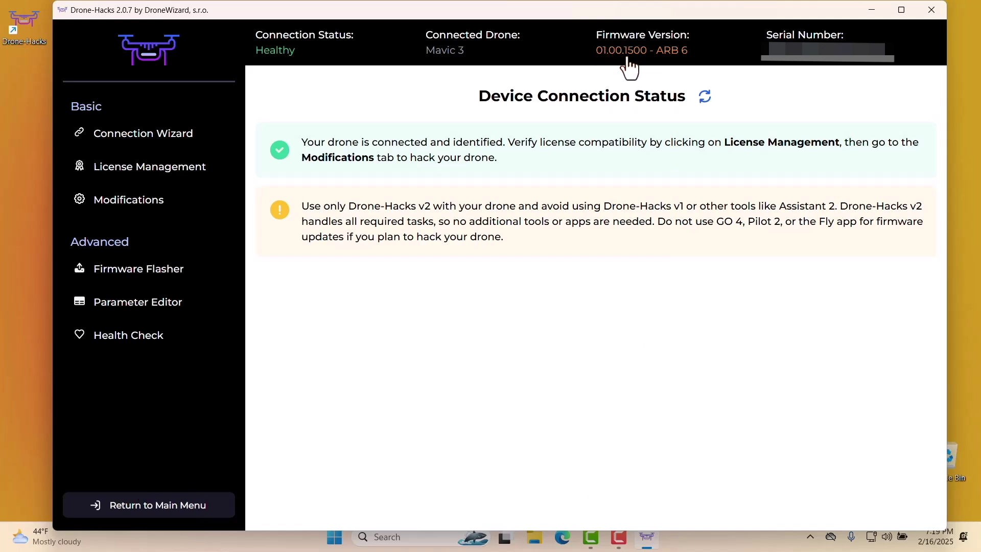
- Check that the Modifications page lists the No-Fly Zone & Altitude Removal Hack only as available
{"action": "left_click", "coordinate": [123, 204]}
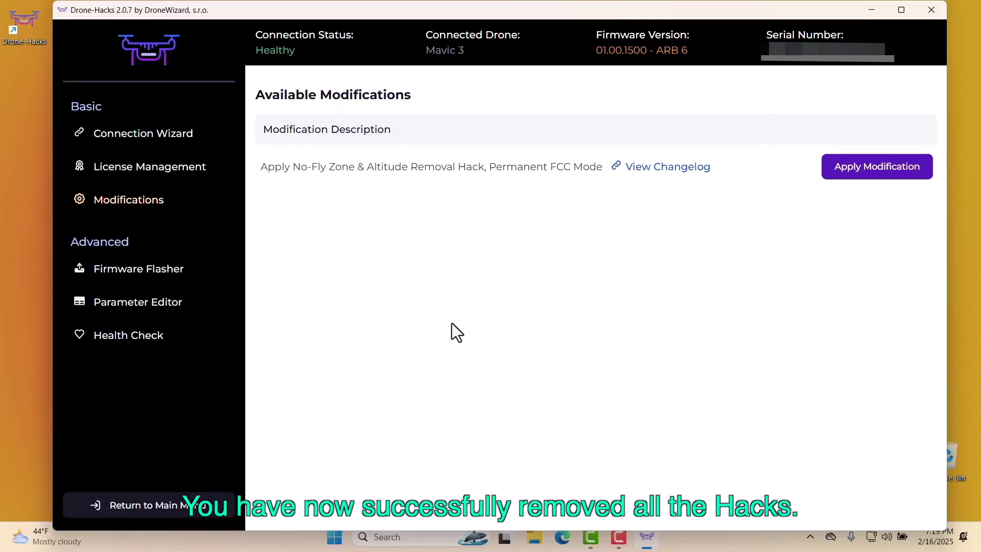
{"action": "left_click", "coordinate": [931, 10]}
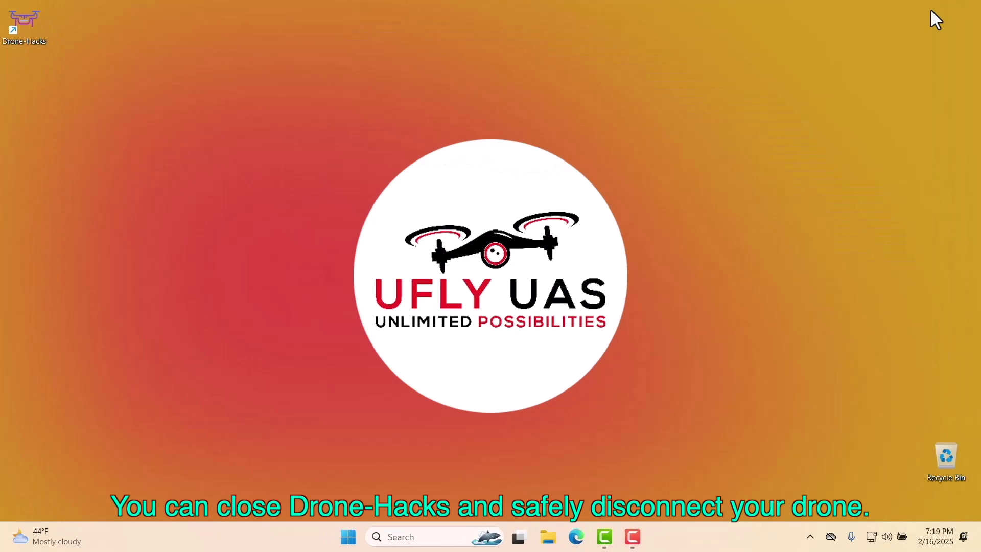